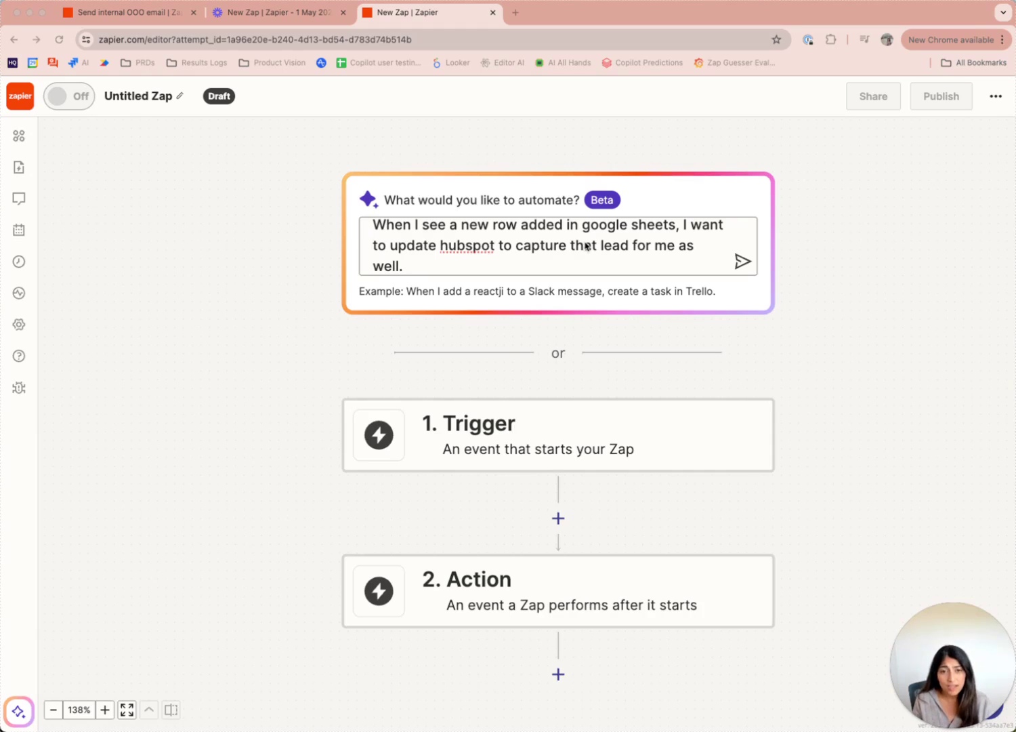
# Step: Submit the Sheets-to-HubSpot request to Copilot and add both suggested steps (new row trigger, create/update contact)
pyautogui.scroll(1, 588, 247)
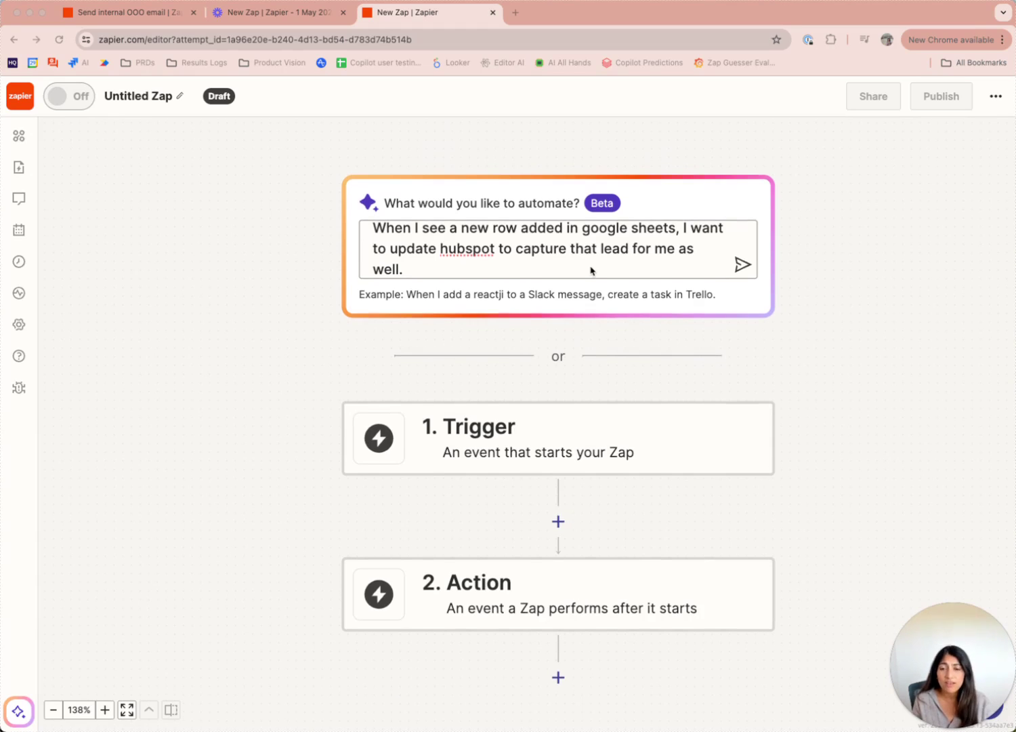
pyautogui.click(740, 265)
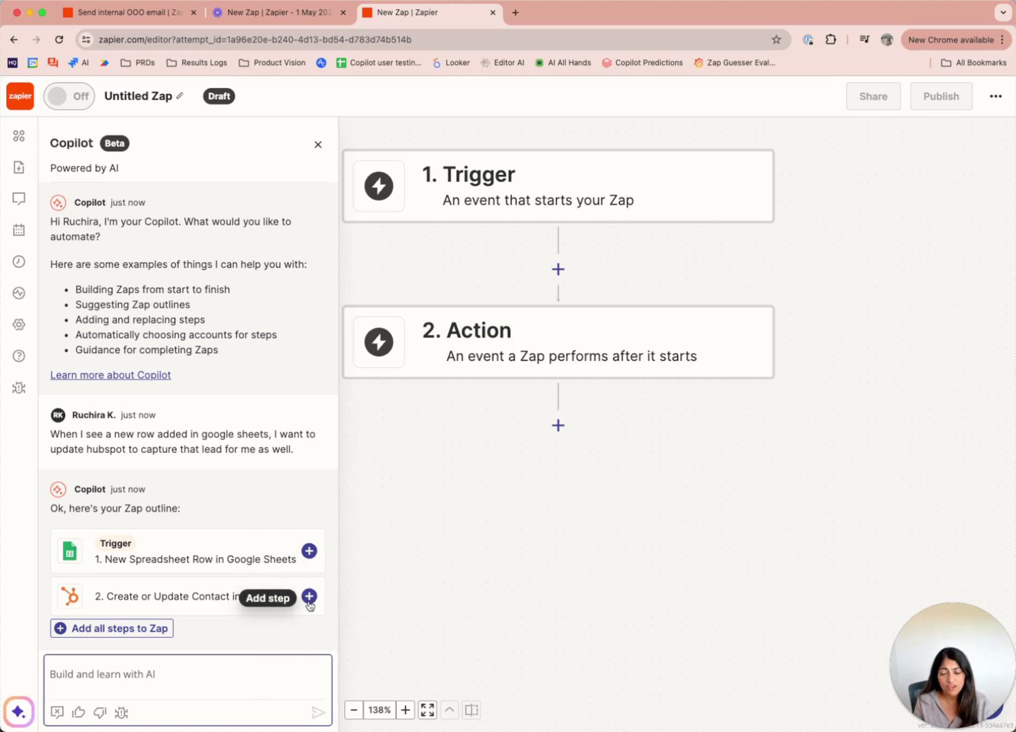
pyautogui.click(125, 629)
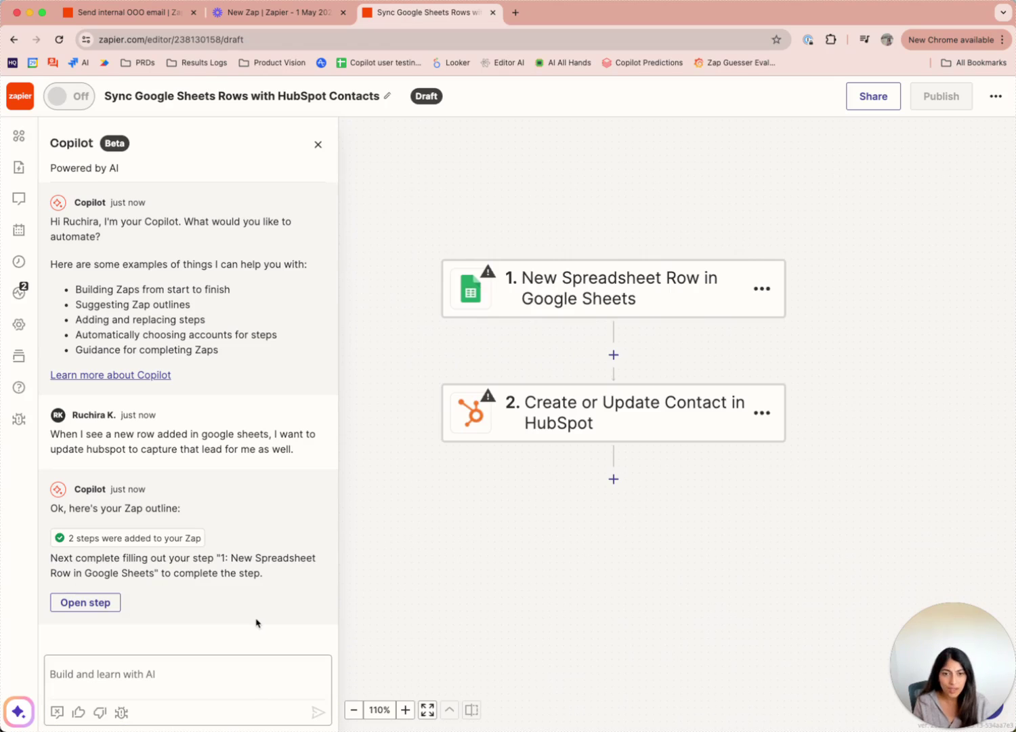
pyautogui.click(85, 603)
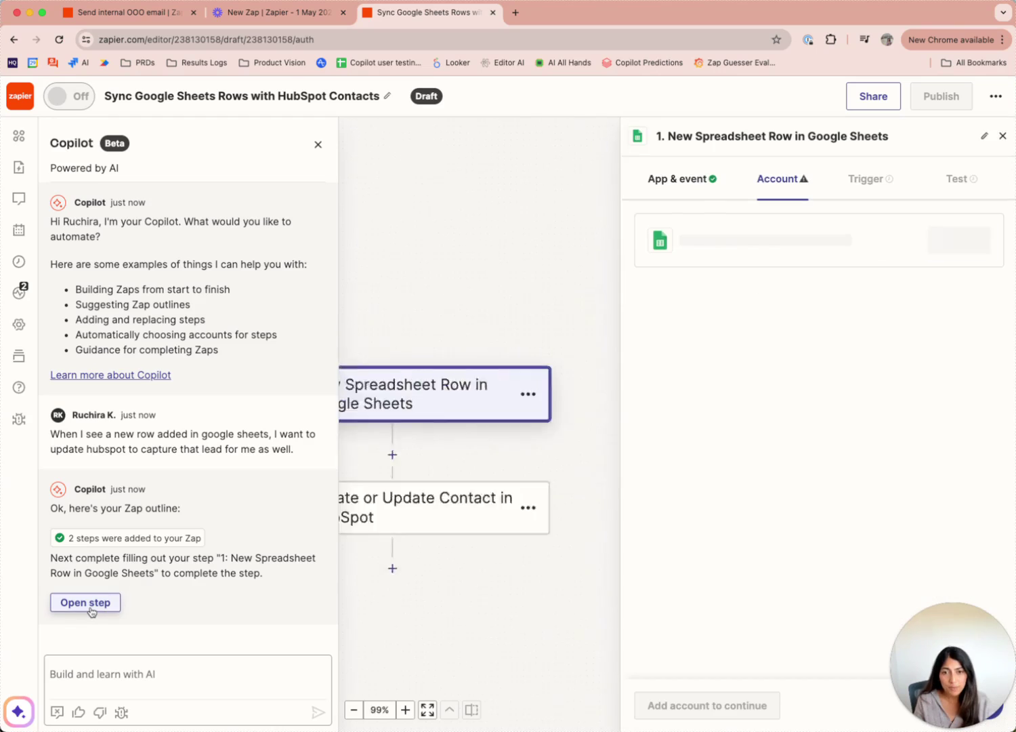
pyautogui.scroll(-3, 449, 372)
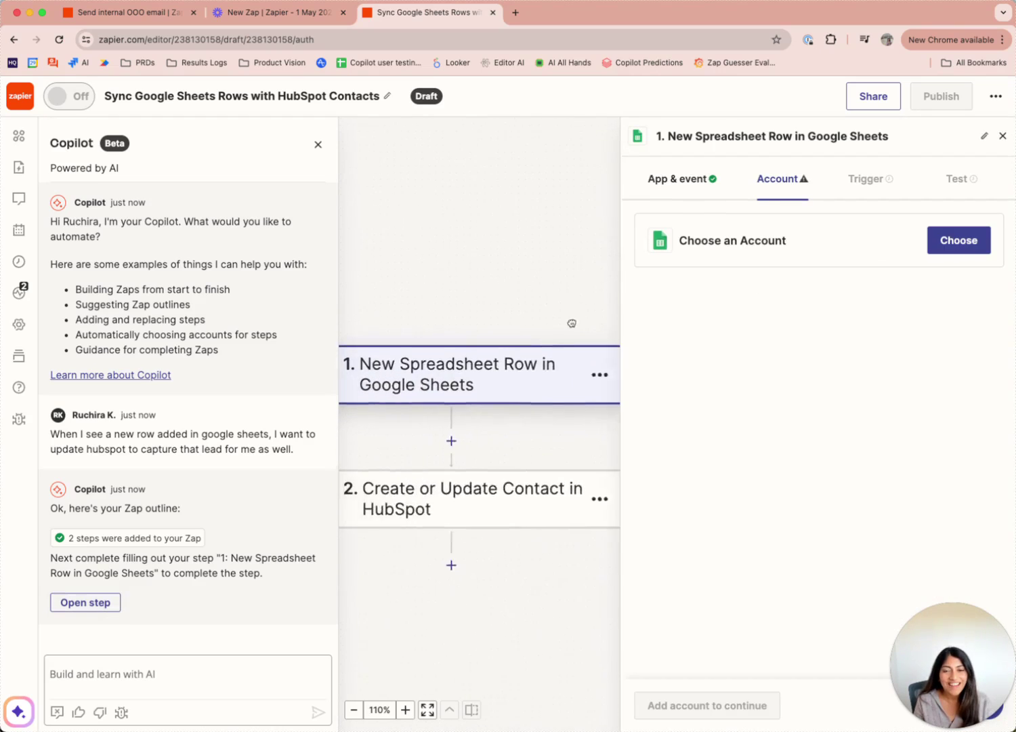
pyautogui.scroll(-2, 493, 476)
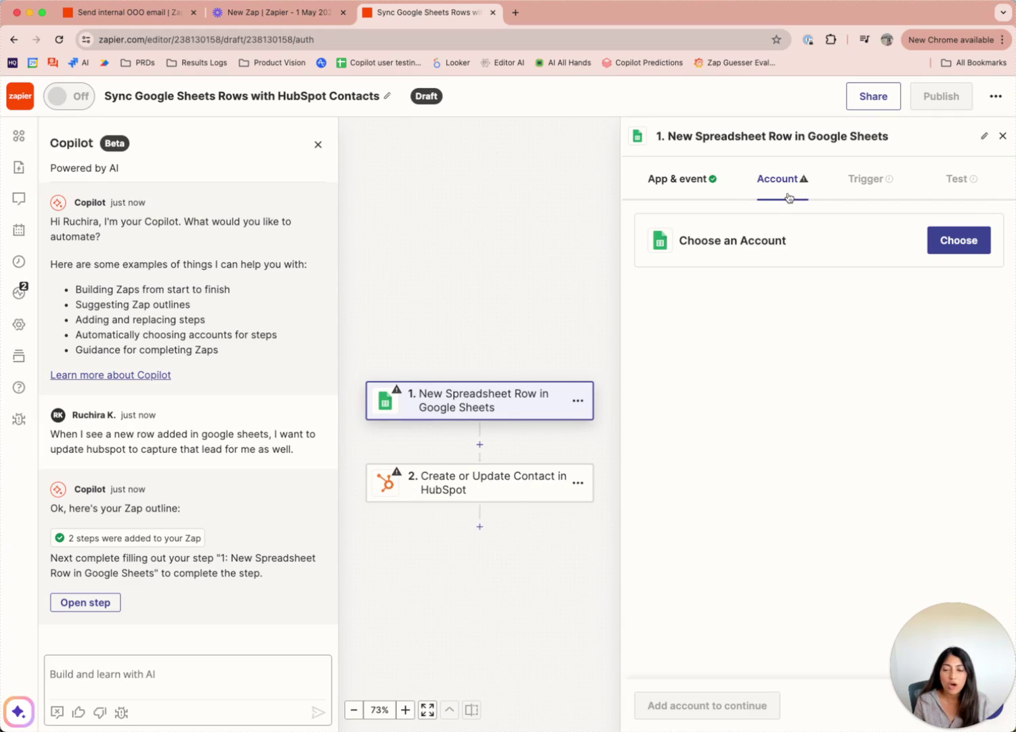
pyautogui.click(1004, 139)
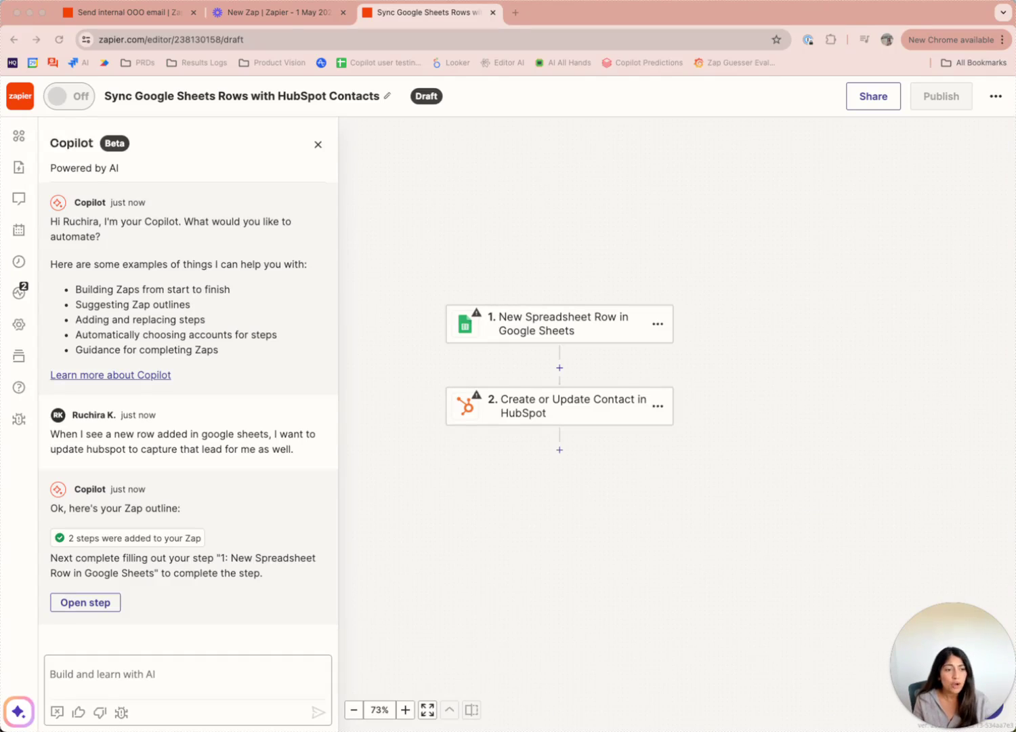
# Step: Ask Copilot for a Slack DM and add 'Send Direct Message in Slack' as step three
pyautogui.click(108, 681)
pyautogui.write('Can you add a slack message that sends me a DM when hubspot contact is updated?')
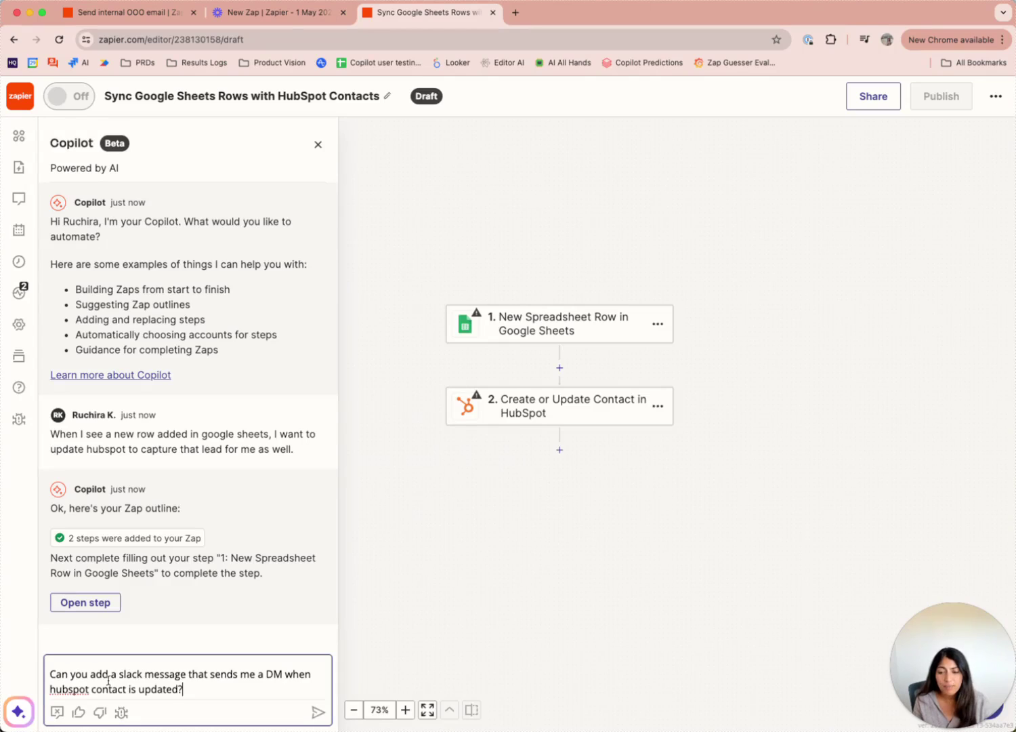
pyautogui.press('Return')
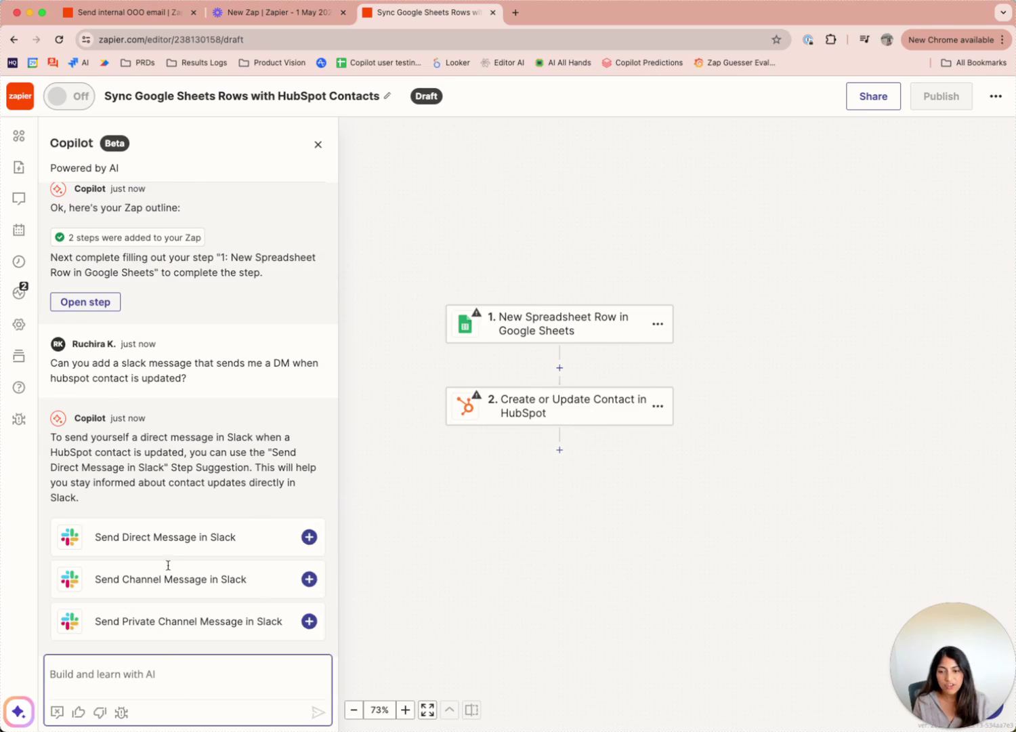
pyautogui.click(223, 469)
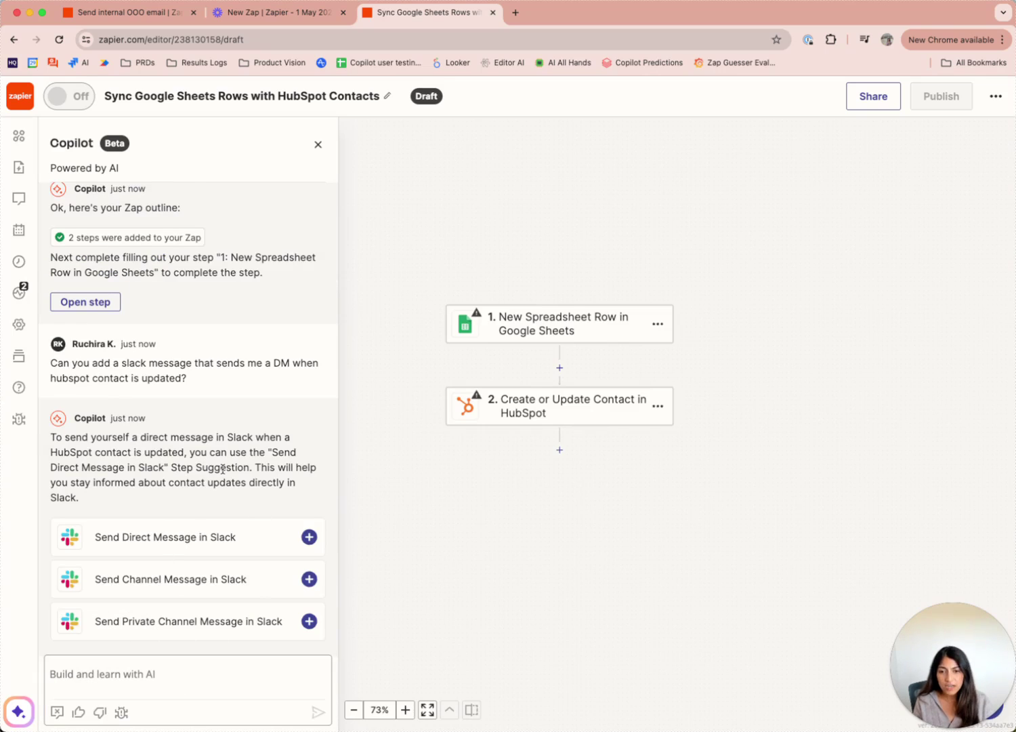
pyautogui.click(309, 538)
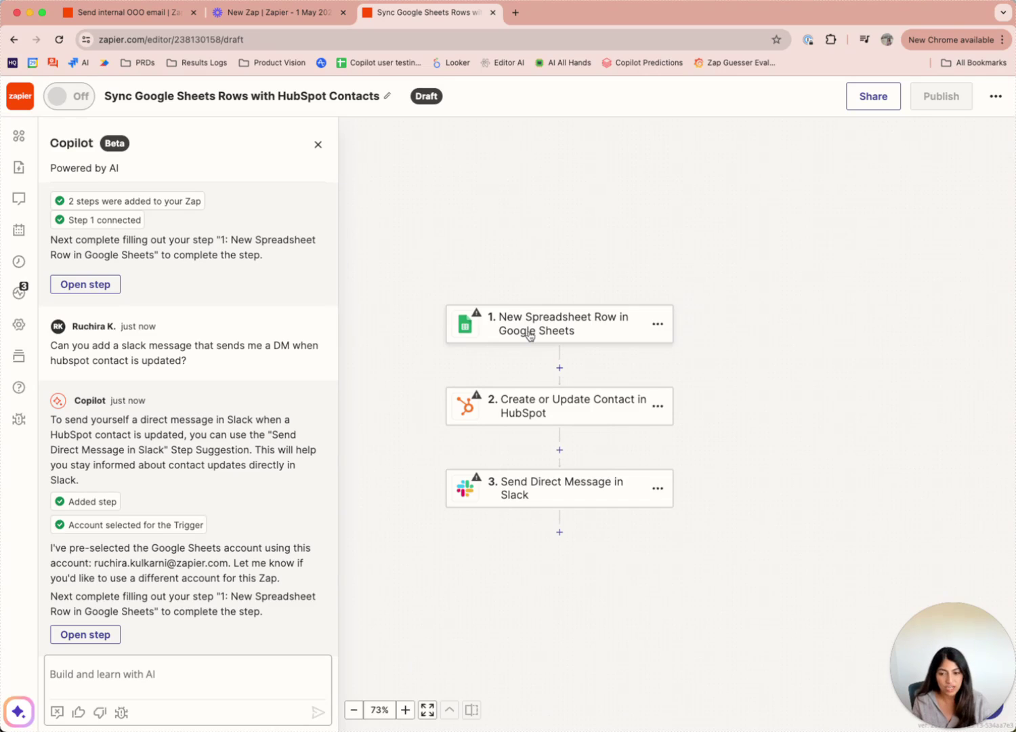
# Step: Confirm the Google Sheets trigger's account and set its spreadsheet to 'Lead capture demo'
pyautogui.click(529, 332)
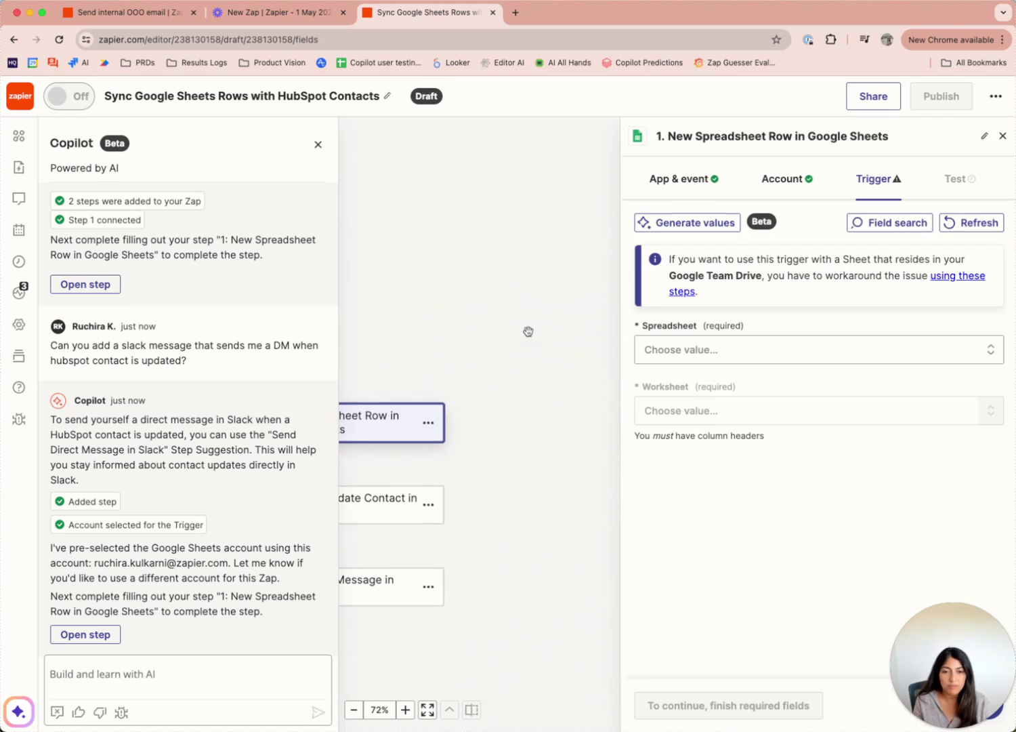
pyautogui.click(781, 191)
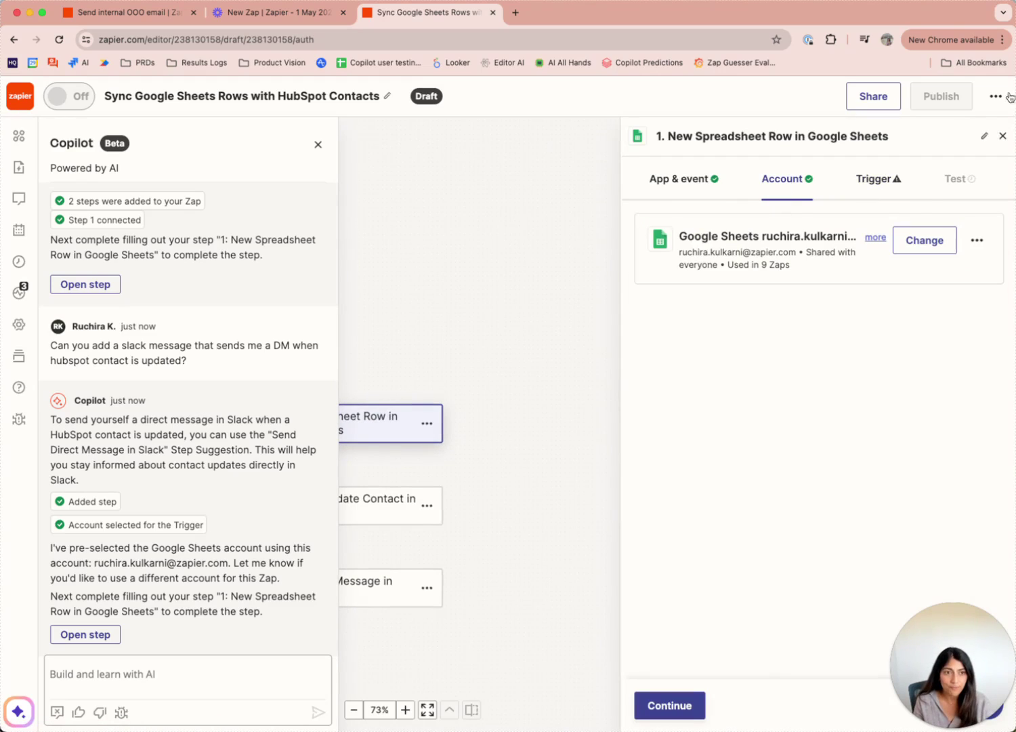
pyautogui.click(881, 179)
pyautogui.click(773, 356)
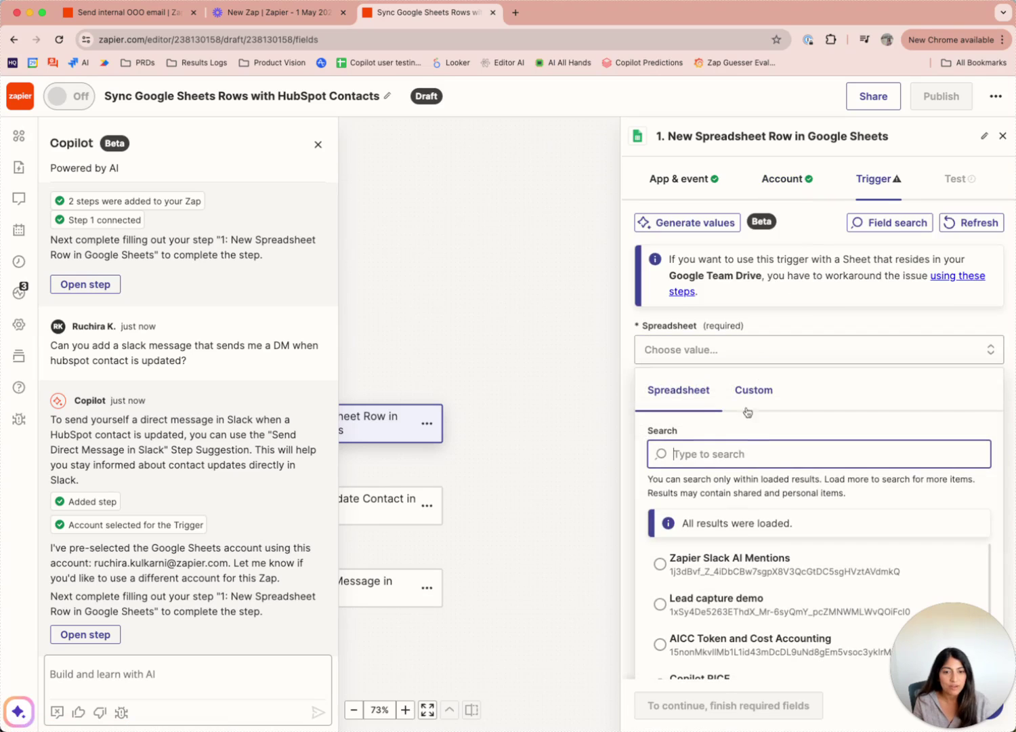
pyautogui.click(731, 596)
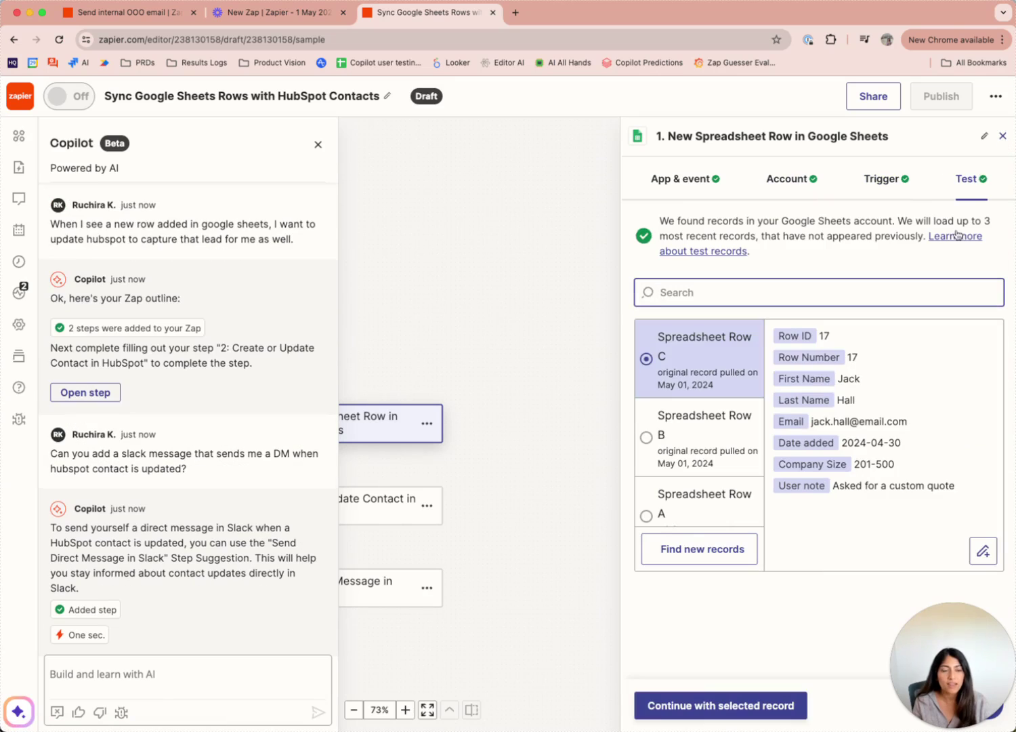
pyautogui.click(721, 705)
# Step: Check the HubSpot account and the Slack DM step, then publish the Zap
pyautogui.click(1004, 135)
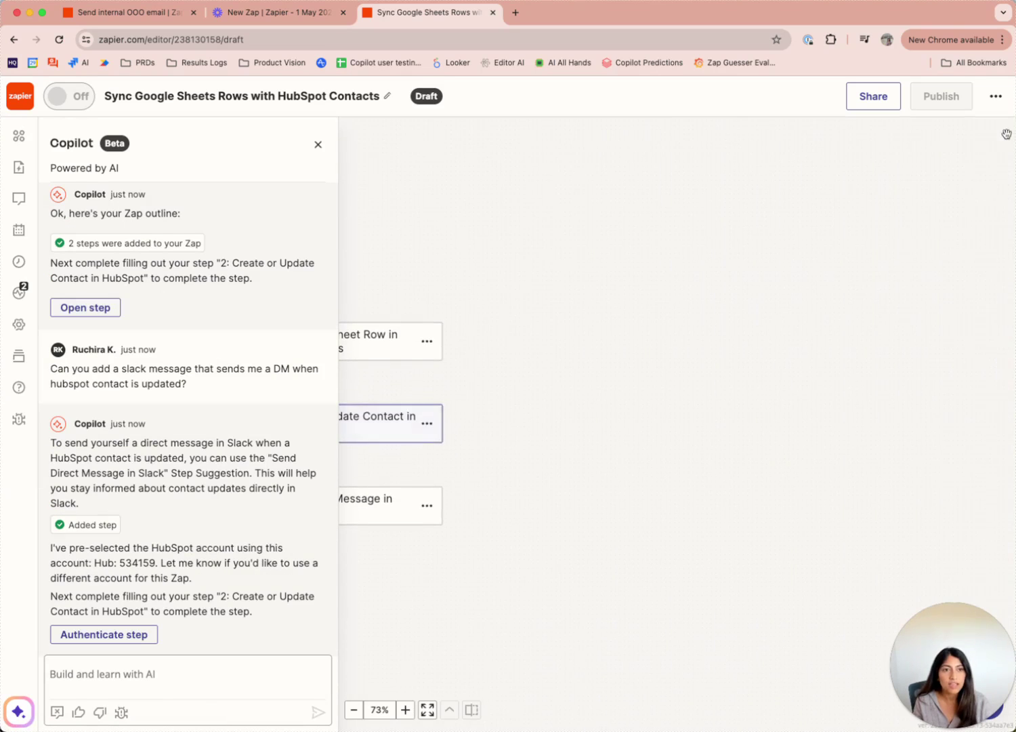
pyautogui.click(622, 400)
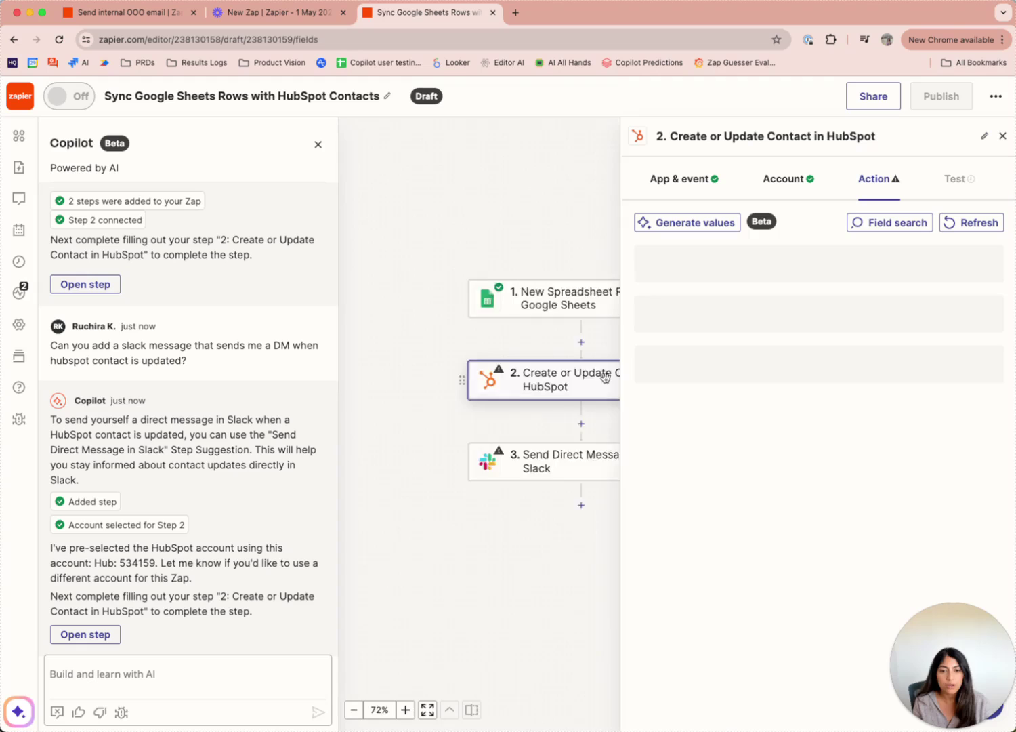
pyautogui.click(803, 182)
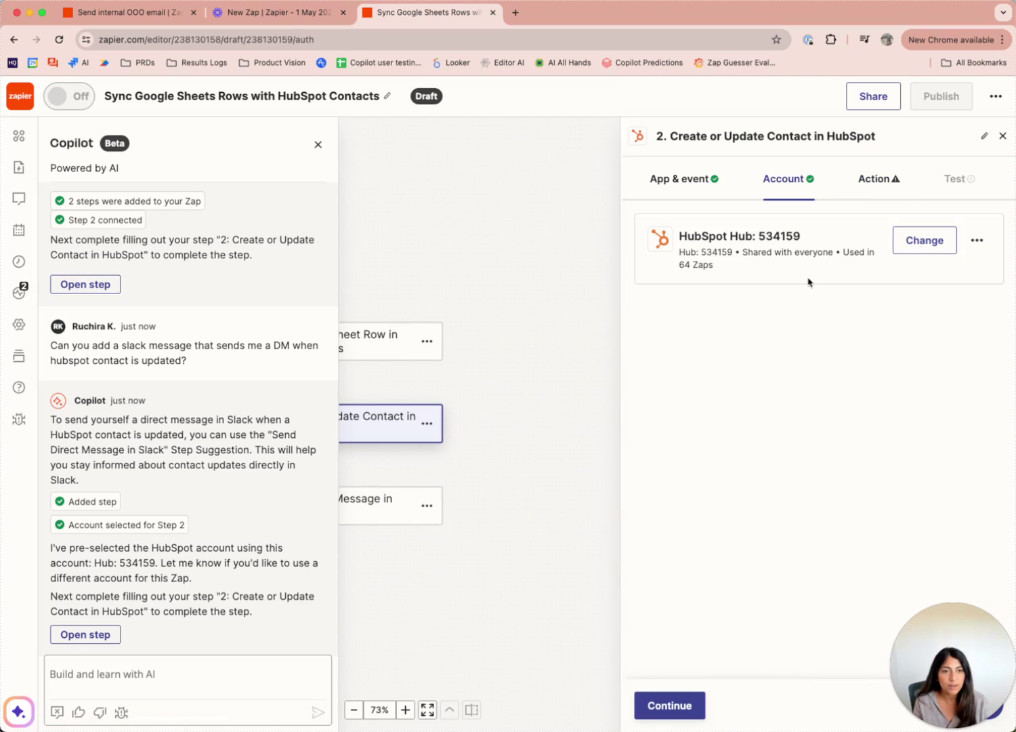
pyautogui.click(1003, 135)
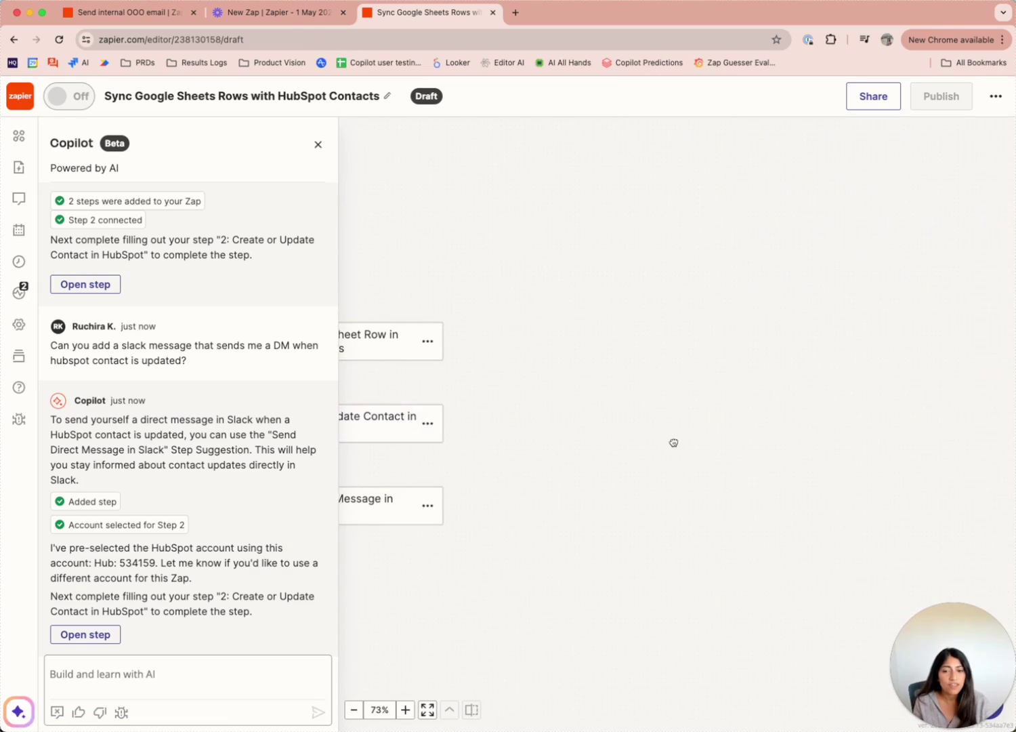
pyautogui.click(555, 459)
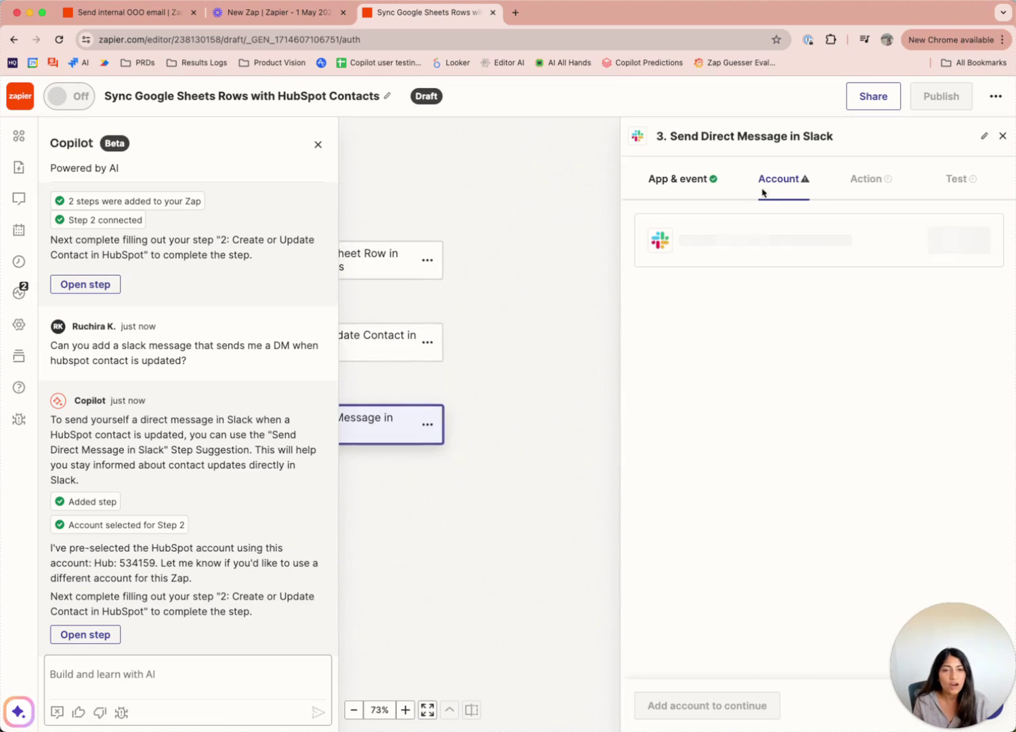
pyautogui.click(1003, 136)
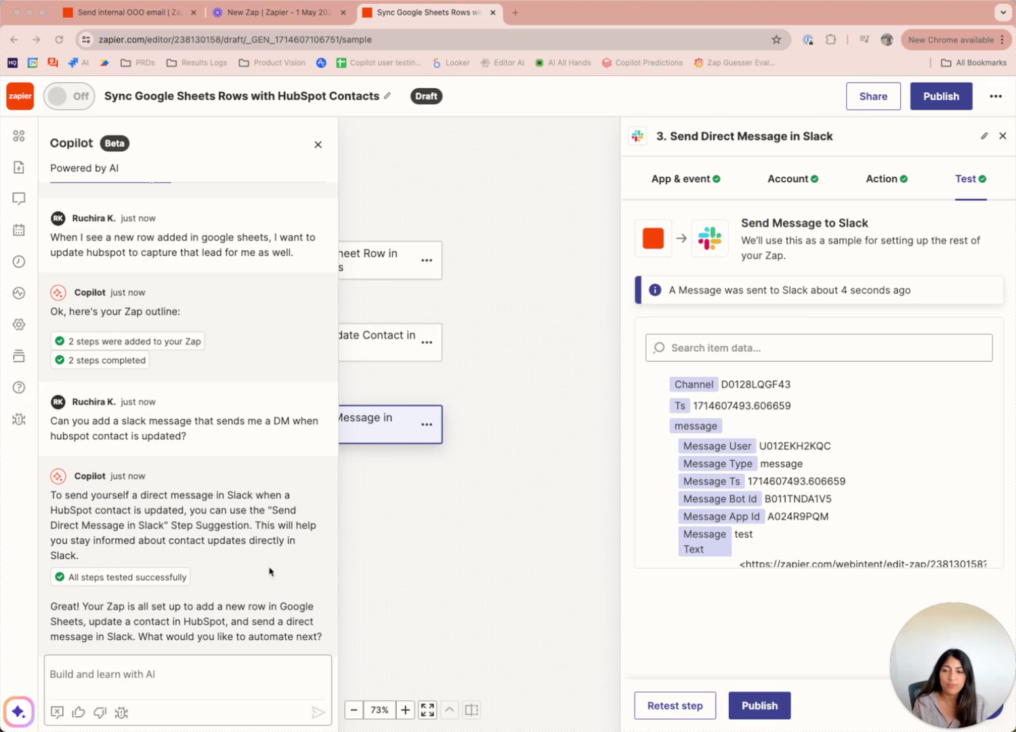
pyautogui.click(941, 96)
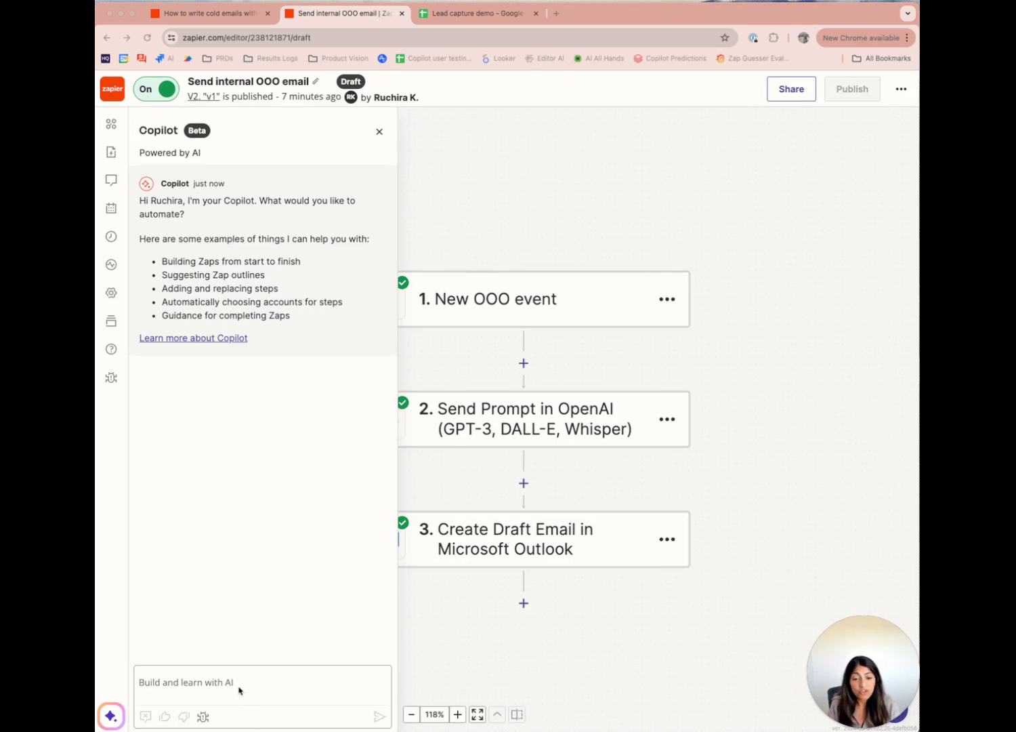
# Step: Ask Copilot to use Gmail instead of Outlook and swap step 3 to 'Create Draft in Gmail'
pyautogui.click(238, 688)
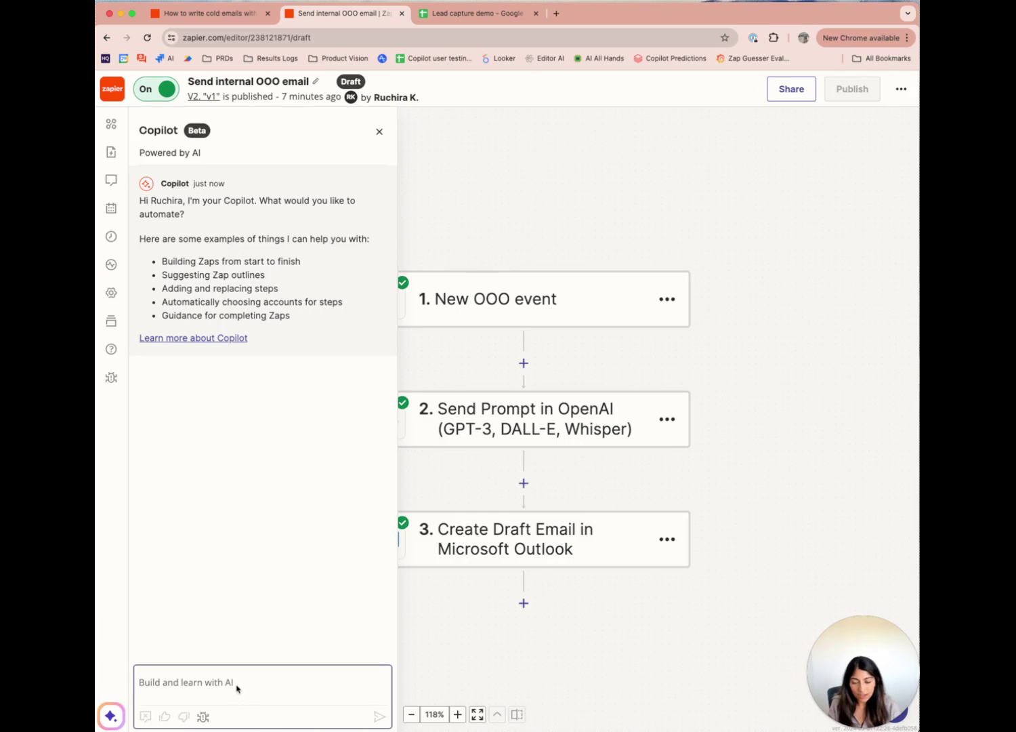
pyautogui.write('Can you update my email to use Gmail instead of Outlook?')
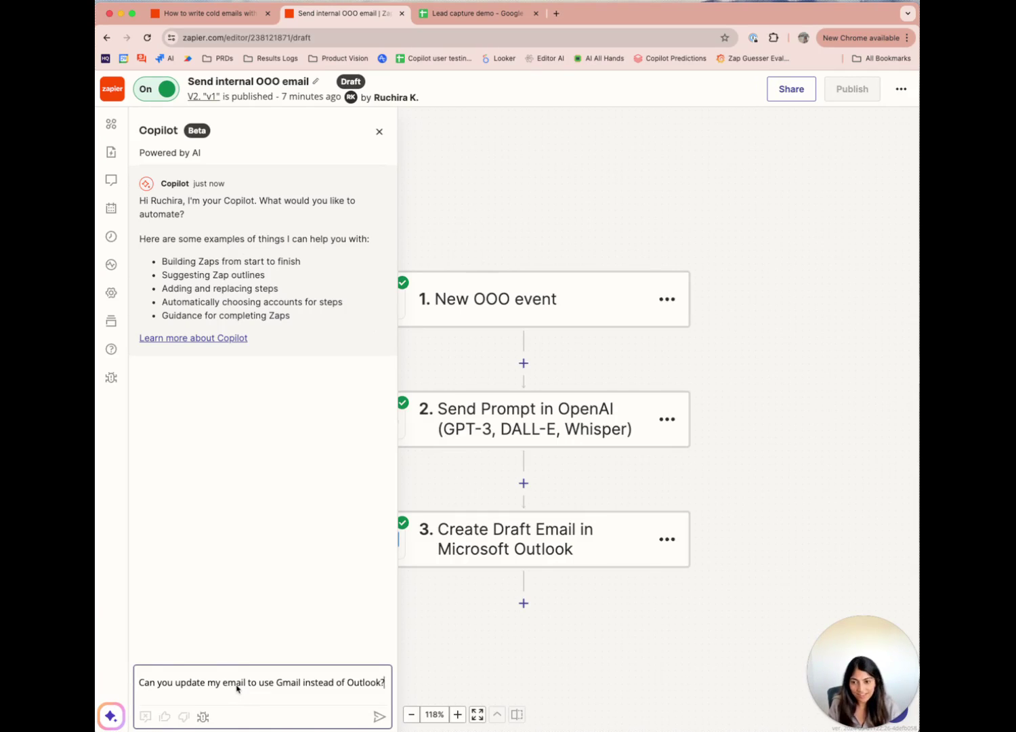
pyautogui.press('Return')
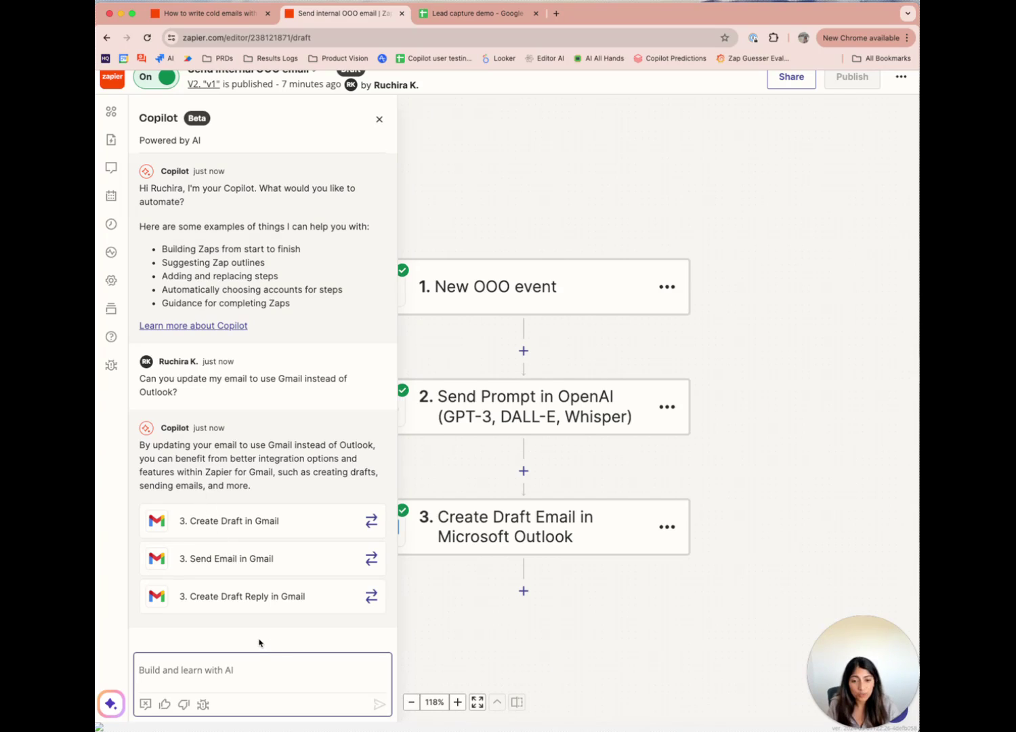
pyautogui.click(372, 523)
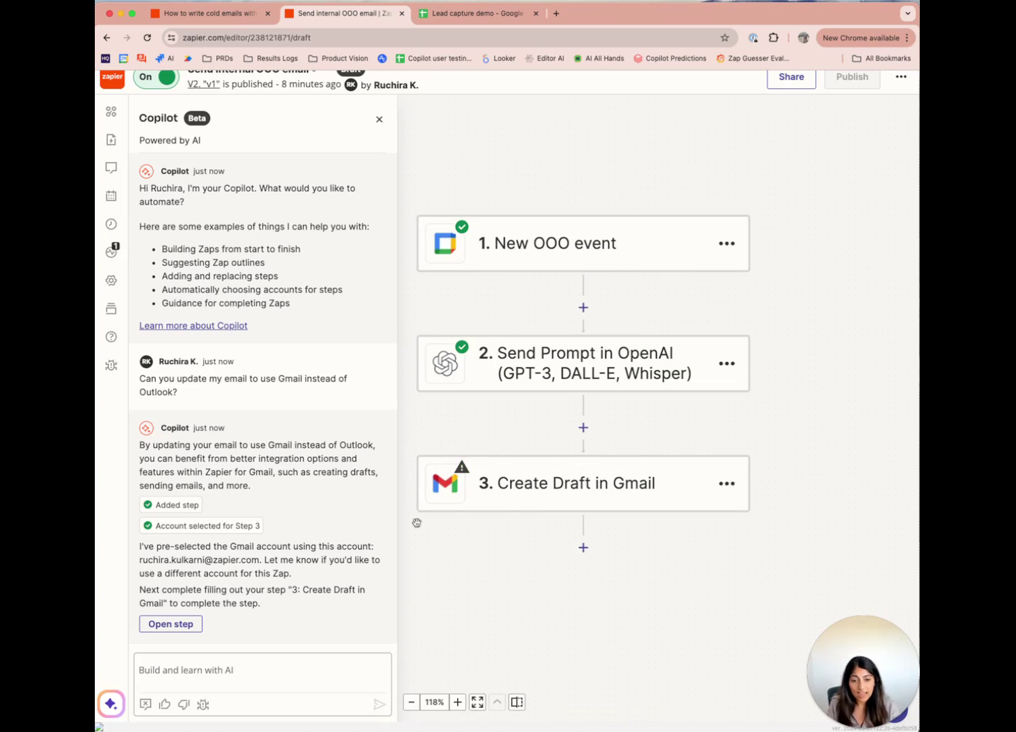
# Step: Open the Create Draft in Gmail step and review its connected Gmail account
pyautogui.click(585, 496)
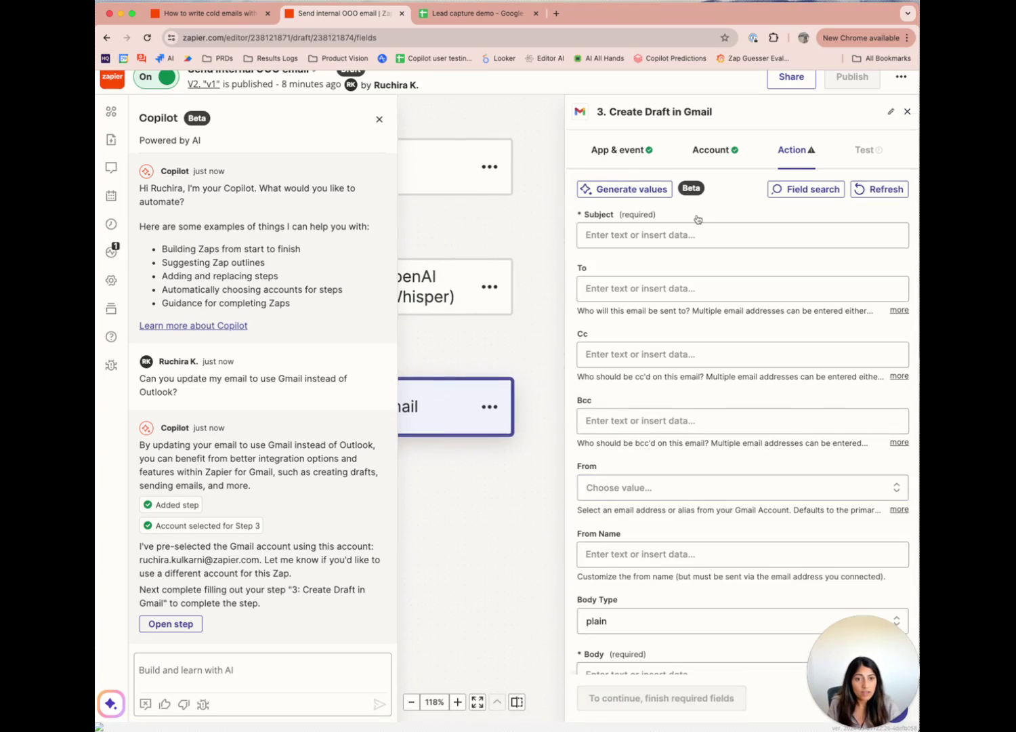
pyautogui.click(716, 150)
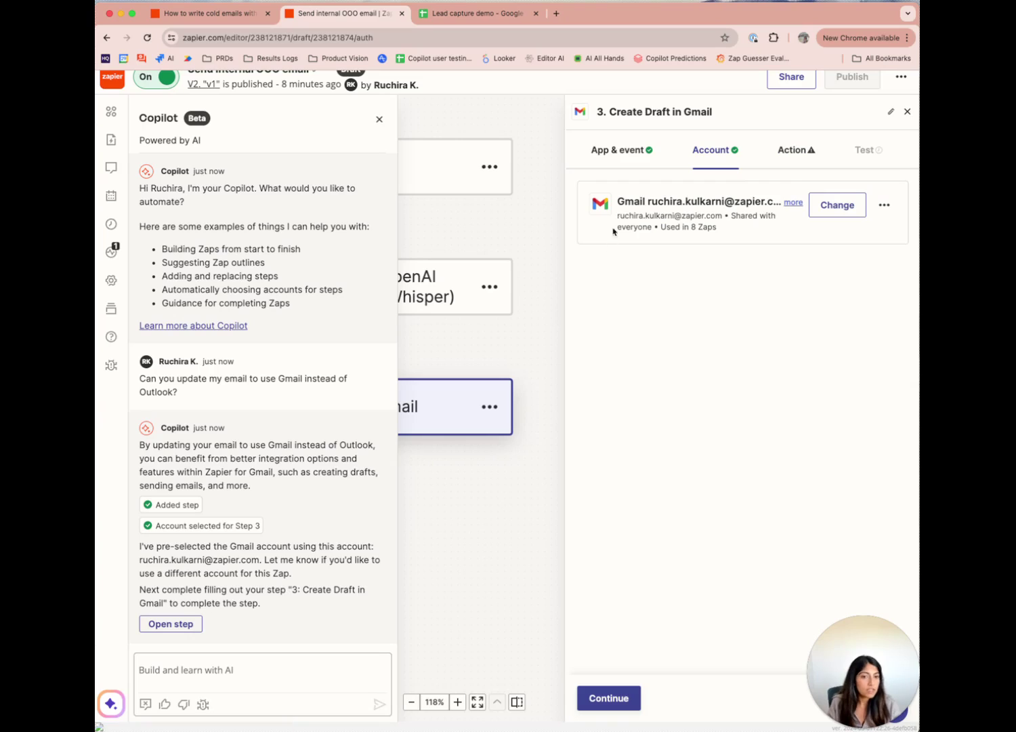